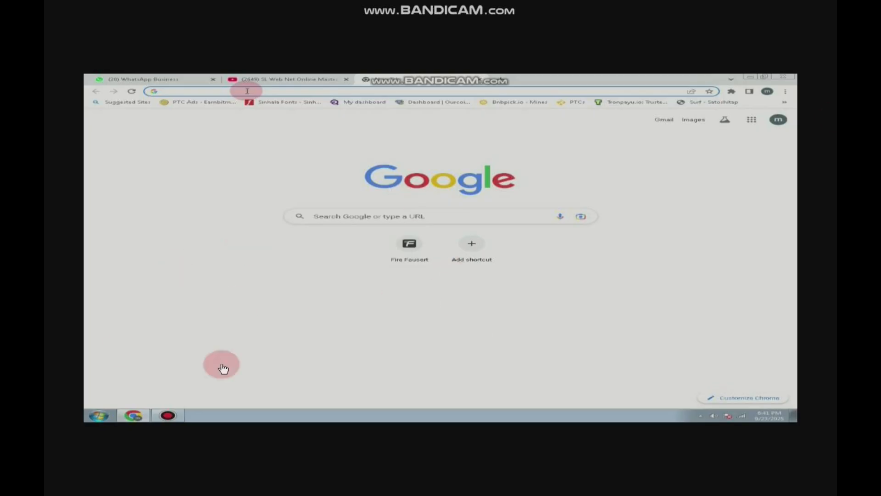
# Go to canva.com and open the recent "Beige Black Minimalist Welcome to" design that reads ONLINE APPLY 2025.
pyautogui.write('canva.com')
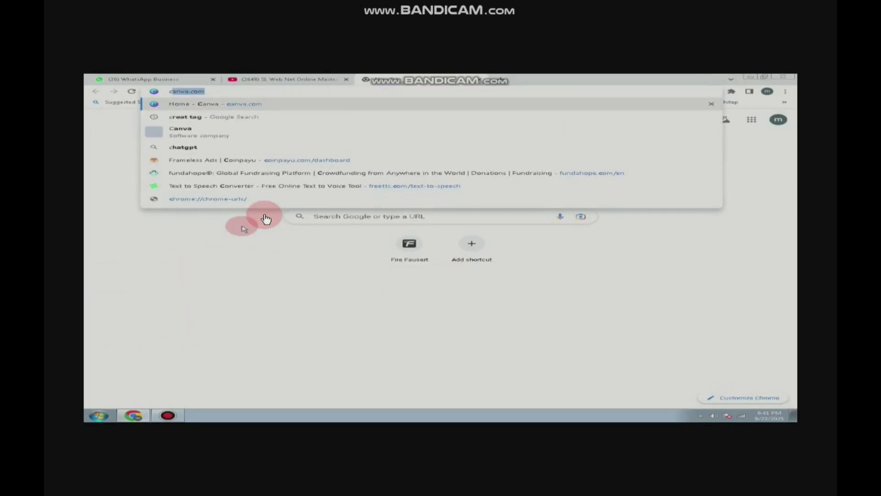
pyautogui.click(211, 105)
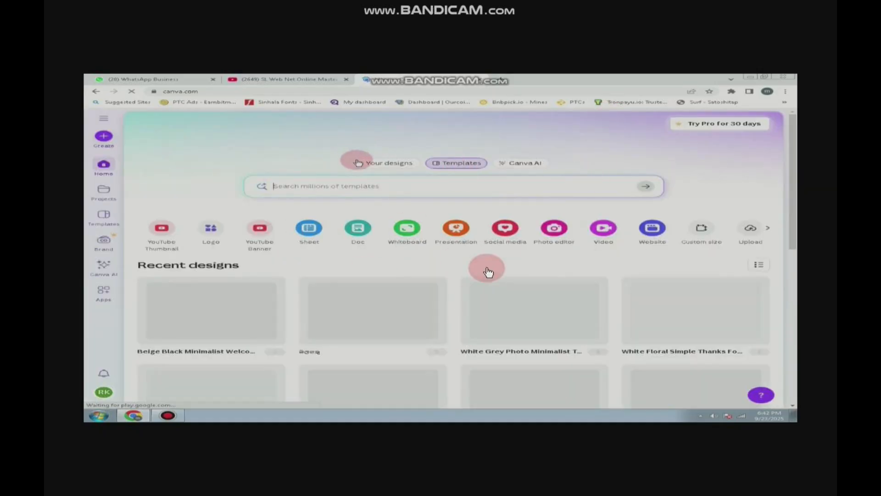
pyautogui.scroll(-2, 381, 161)
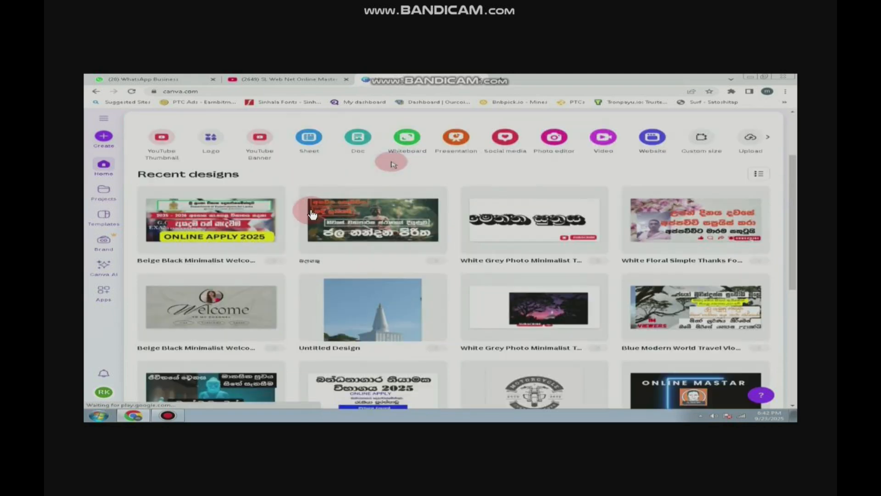
pyautogui.scroll(-1, 392, 163)
pyautogui.scroll(2, 388, 187)
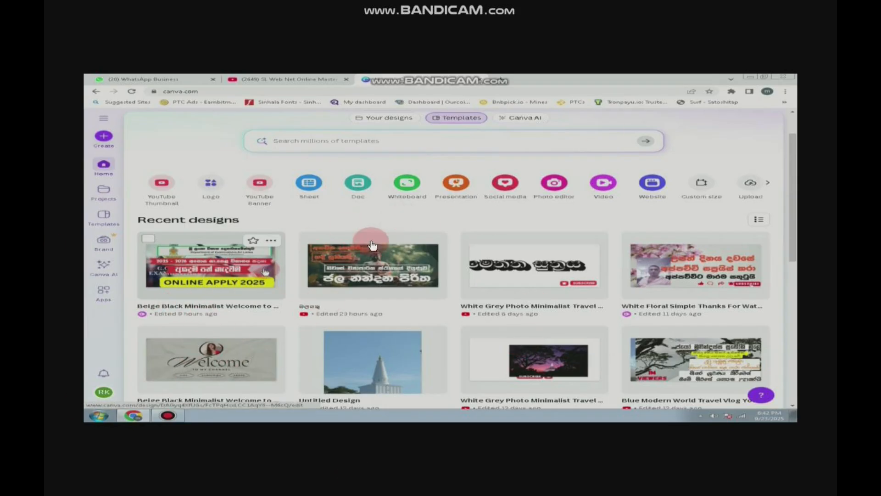
pyautogui.scroll(-3, 335, 266)
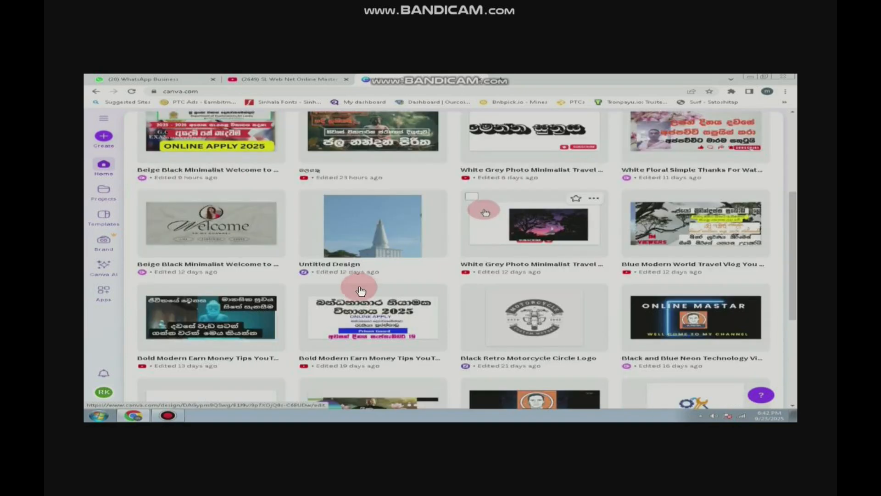
pyautogui.scroll(3, 385, 250)
pyautogui.click(253, 270)
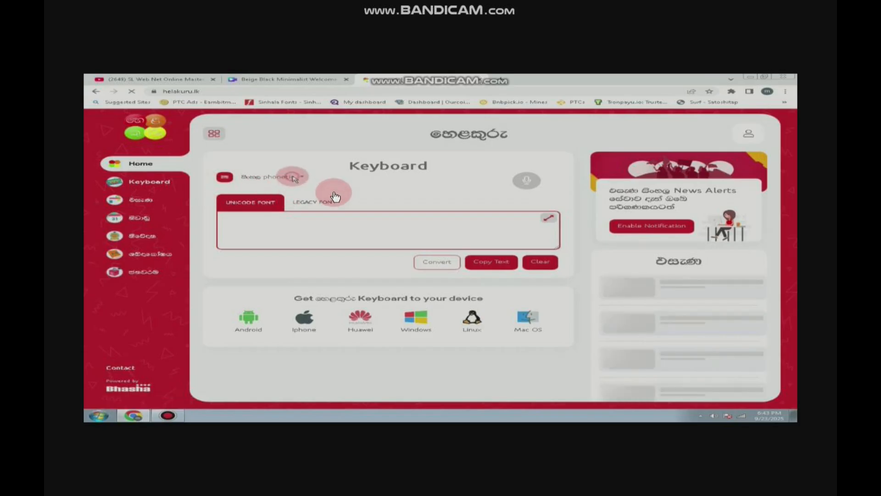
# Switch the Helakuru keyboard layout to Sinhala Wijesekara and enter the text "මානසික සුවය සිතේ සැහැල්ලුව".
pyautogui.click(292, 178)
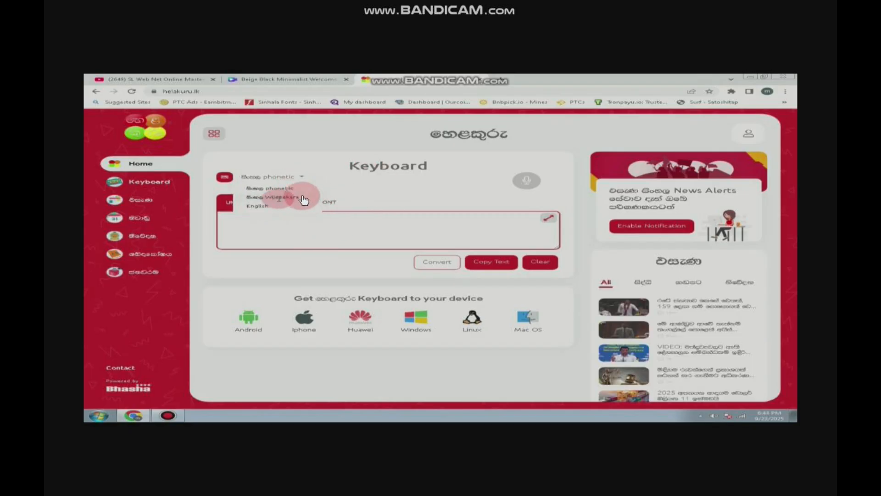
pyautogui.click(279, 199)
pyautogui.click(268, 218)
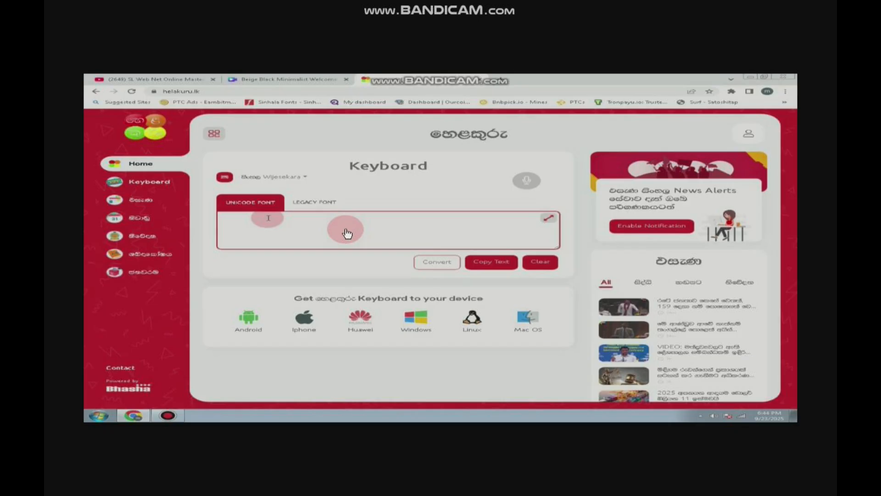
pyautogui.write('මාන')
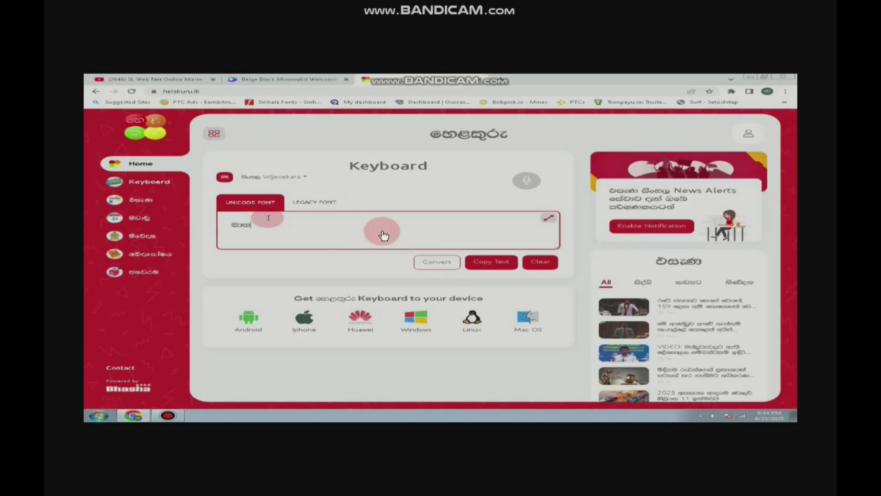
pyautogui.write('සික සුවය')
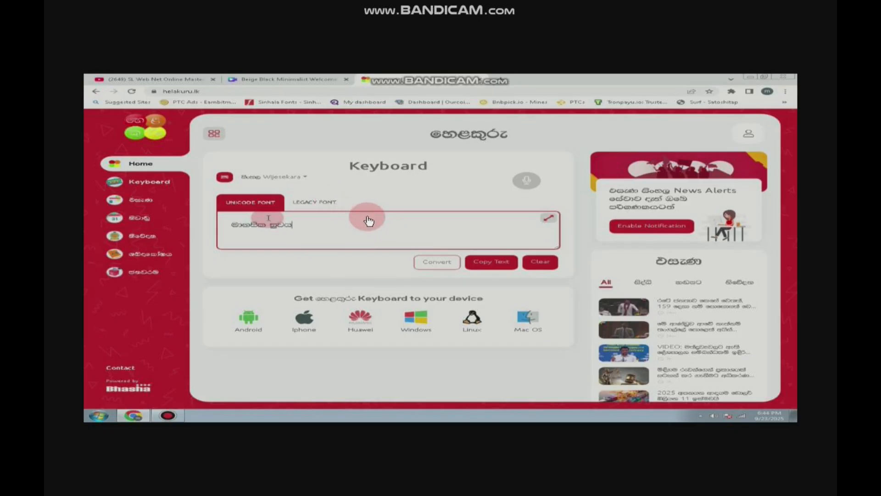
pyautogui.write(' සිතේ ')
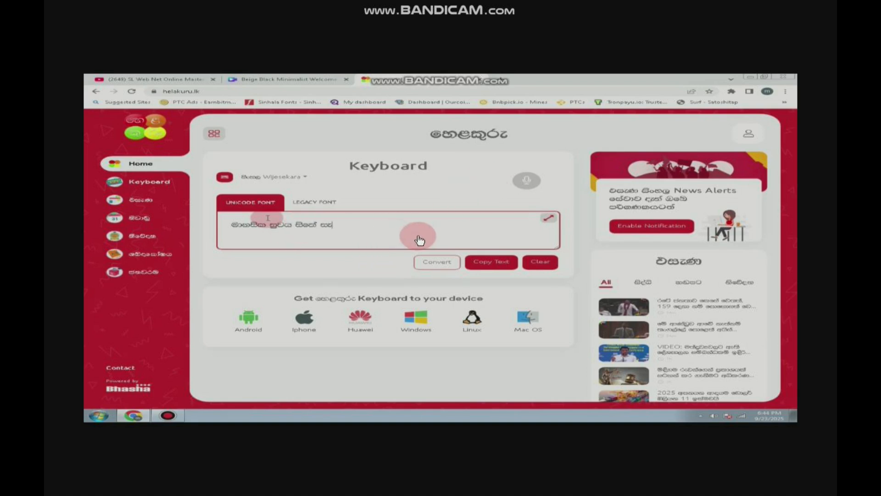
pyautogui.write('සැහැල්ලු')
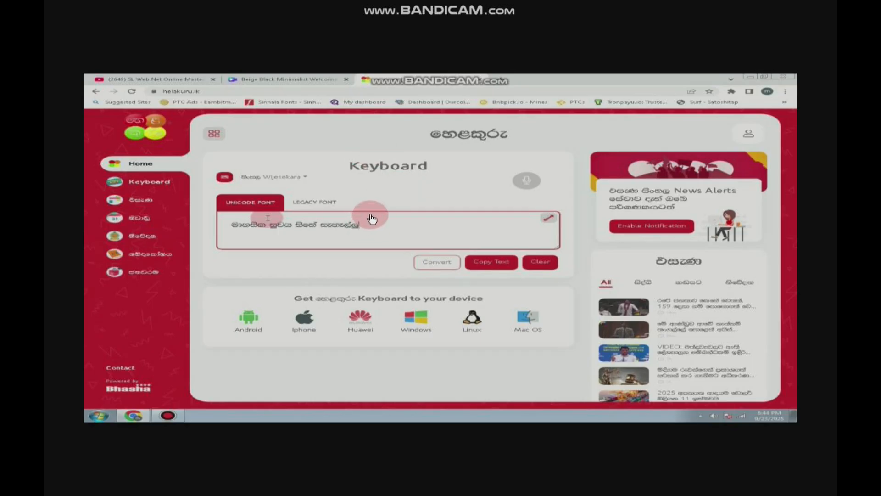
pyautogui.write('ව')
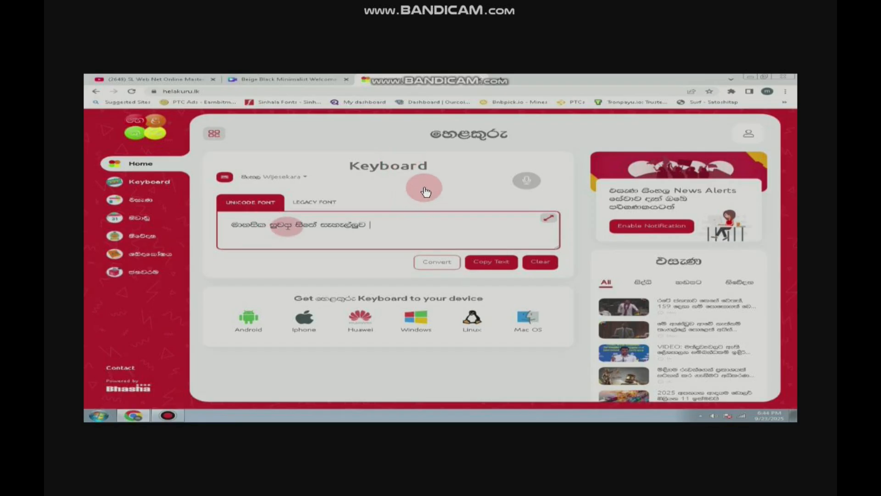
# Copy the Sinhala sentence and paste it into the text generator on the Font Meme Sinhala page, fontmeme.com/sinhala.
pyautogui.rightClick(287, 226)
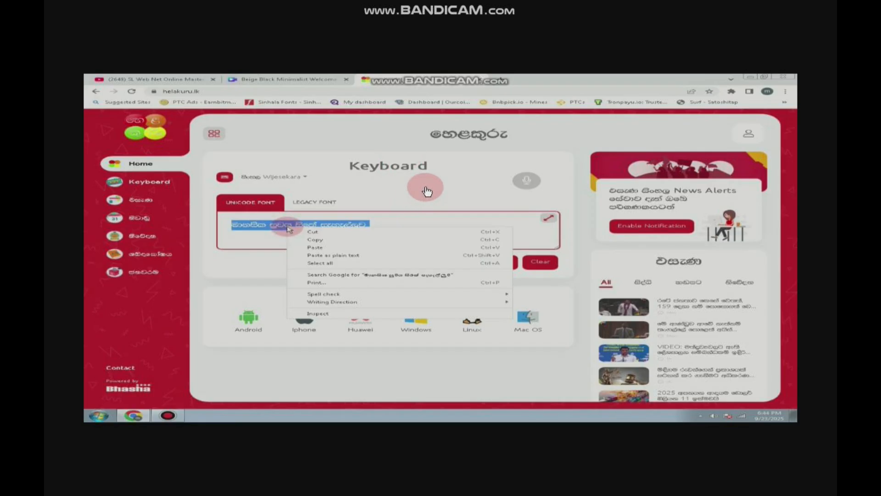
pyautogui.click(319, 240)
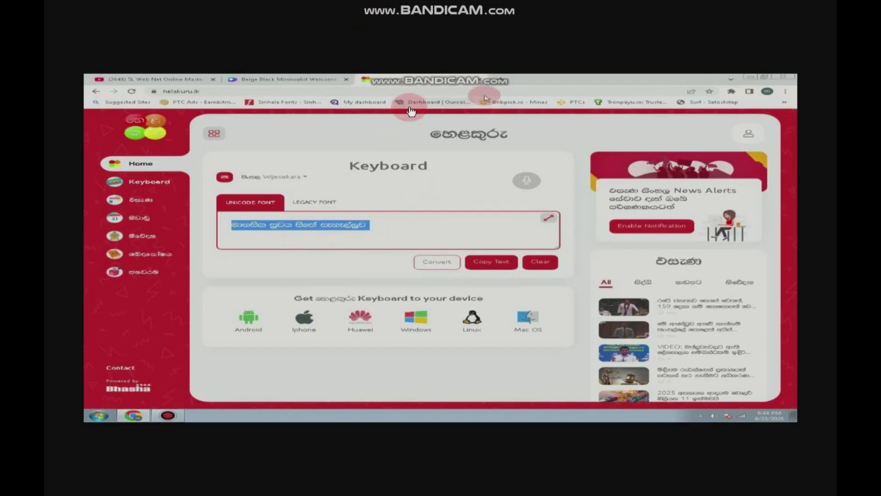
pyautogui.click(500, 79)
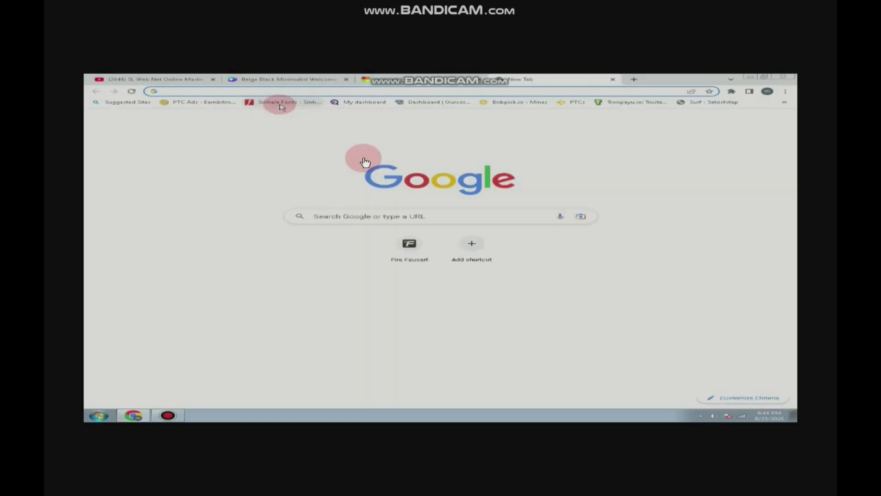
pyautogui.click(279, 104)
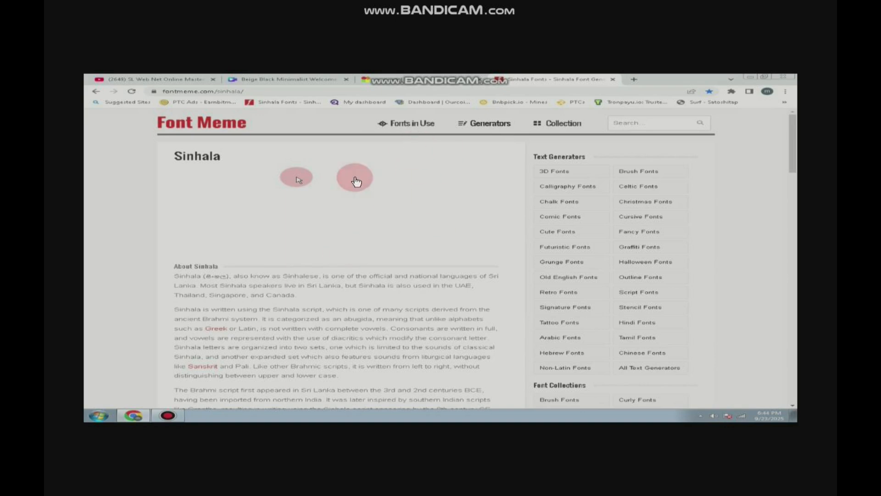
pyautogui.scroll(-10, 442, 190)
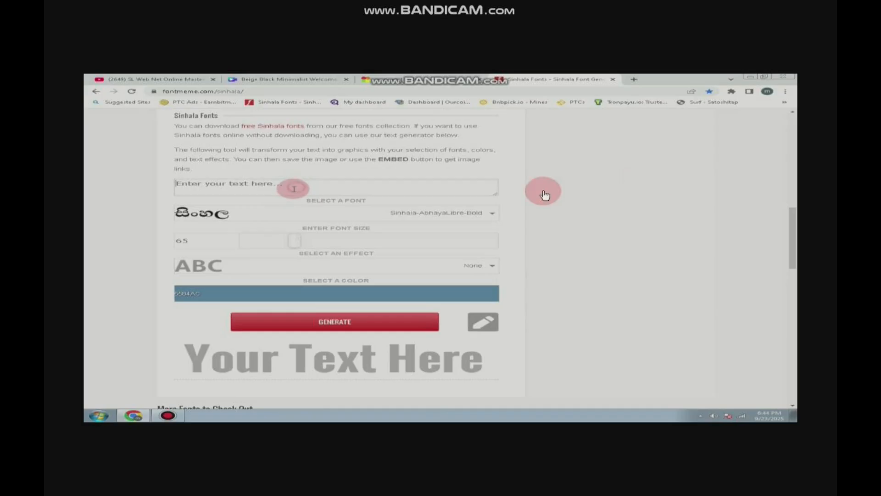
pyautogui.click(294, 188)
pyautogui.hotkey('ctrl', 'v')
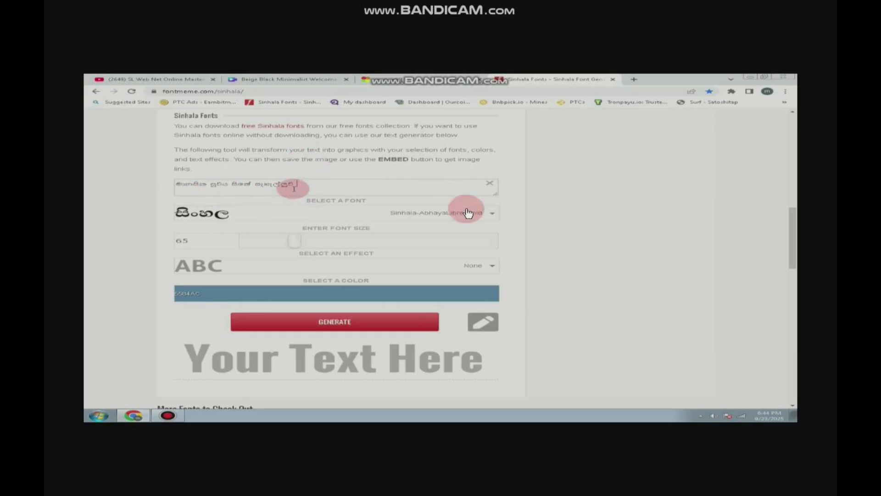
# Set the font of the generated text to Sinhala-UN-Basuru.
pyautogui.click(236, 214)
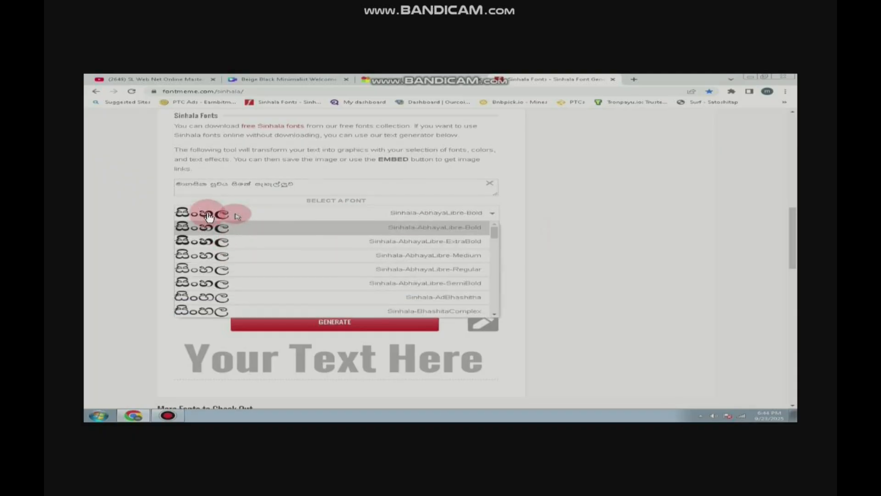
pyautogui.scroll(-2, 257, 236)
pyautogui.scroll(-5, 256, 236)
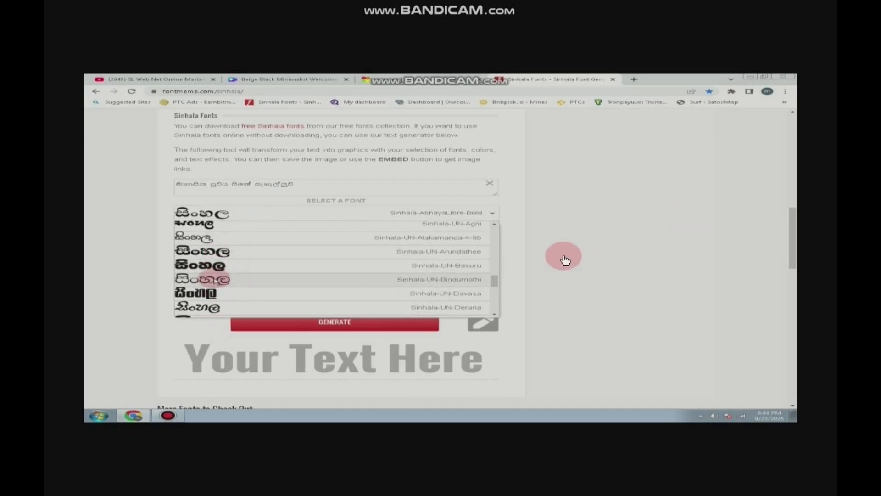
pyautogui.click(221, 252)
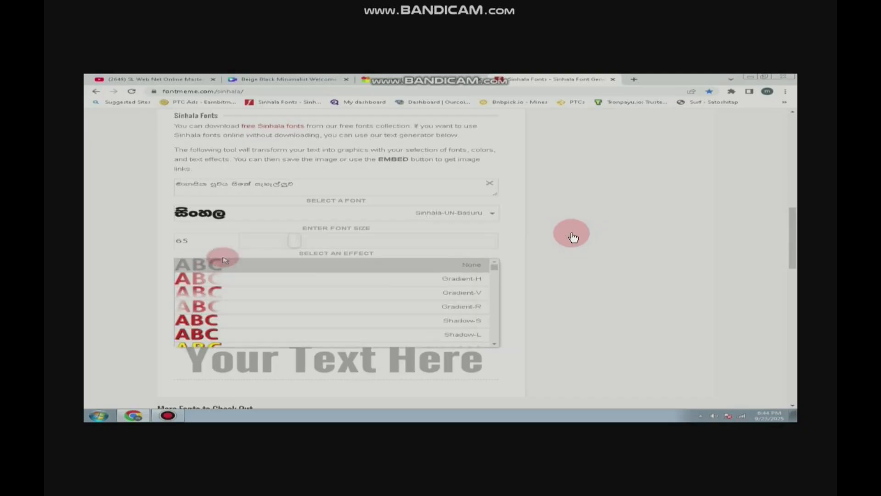
# Browse the available text effects and apply the Style-BoxLogo effect to the Sinhala text.
pyautogui.scroll(-3, 271, 243)
pyautogui.scroll(3, 276, 234)
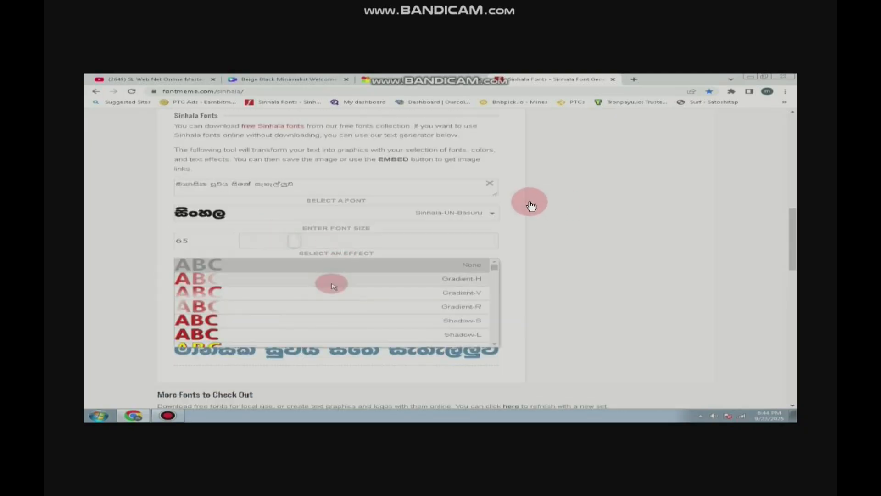
pyautogui.scroll(-3, 331, 285)
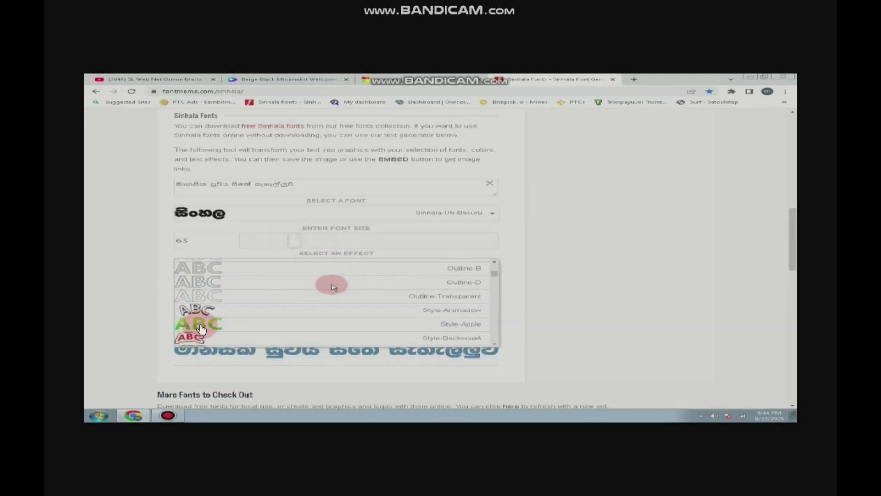
pyautogui.scroll(-2, 332, 285)
pyautogui.scroll(-10, 332, 285)
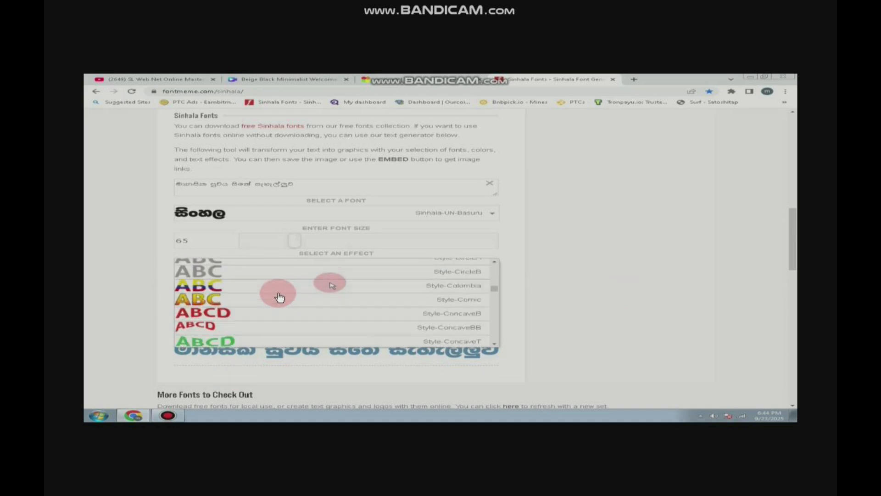
pyautogui.scroll(-3, 242, 327)
pyautogui.scroll(3, 250, 310)
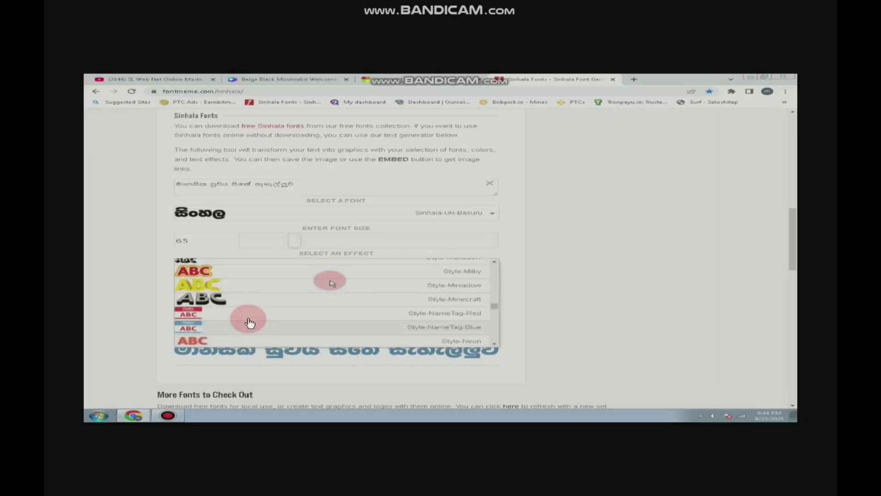
pyautogui.scroll(-1, 339, 295)
pyautogui.scroll(3, 340, 295)
pyautogui.scroll(-10, 339, 295)
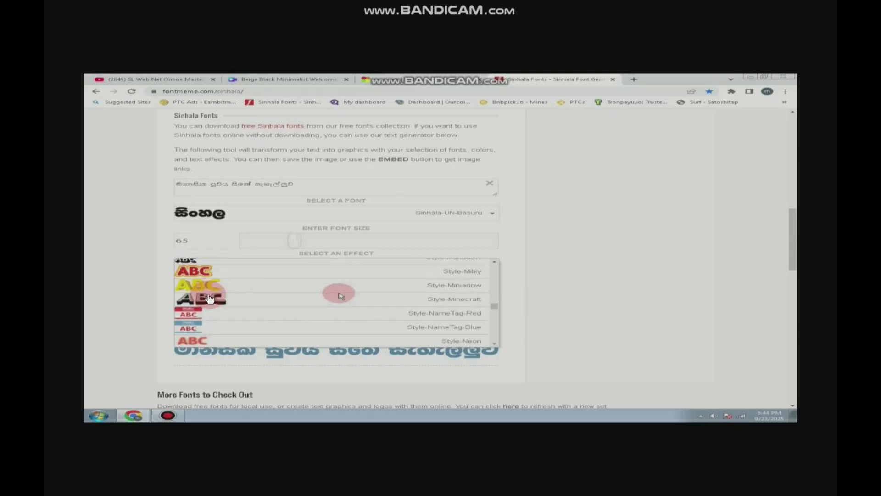
pyautogui.scroll(-5, 339, 295)
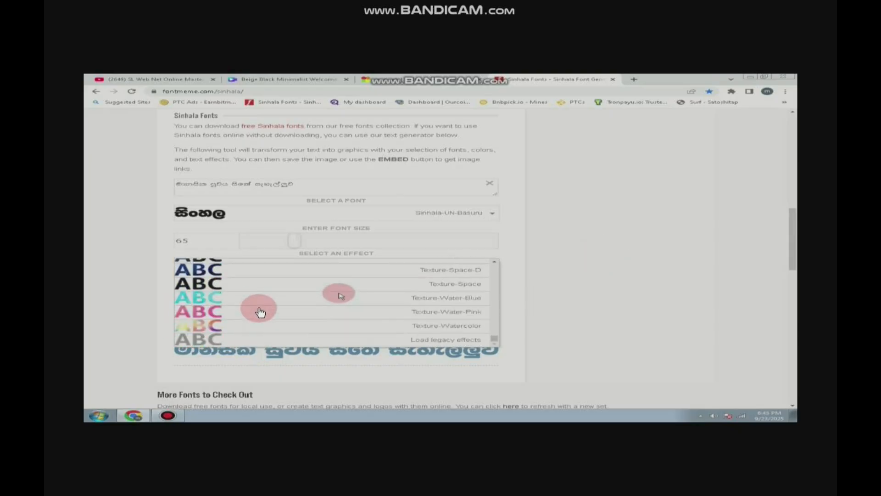
pyautogui.scroll(15, 340, 295)
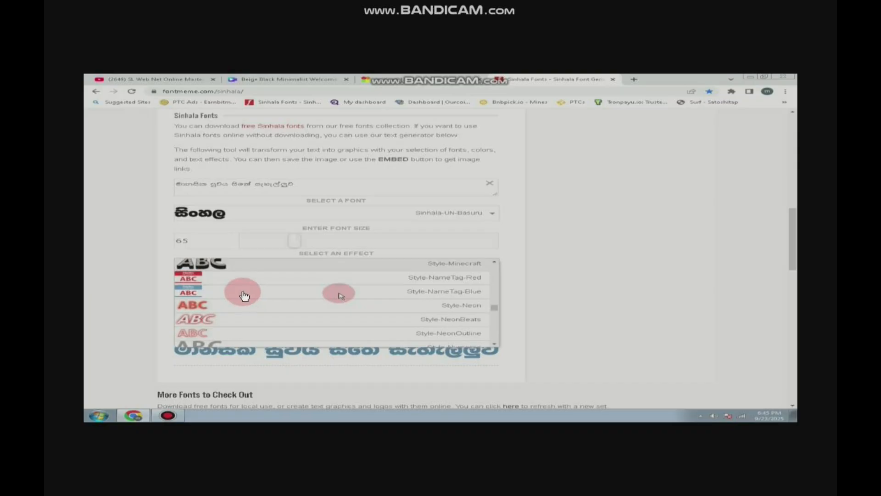
pyautogui.scroll(5, 244, 295)
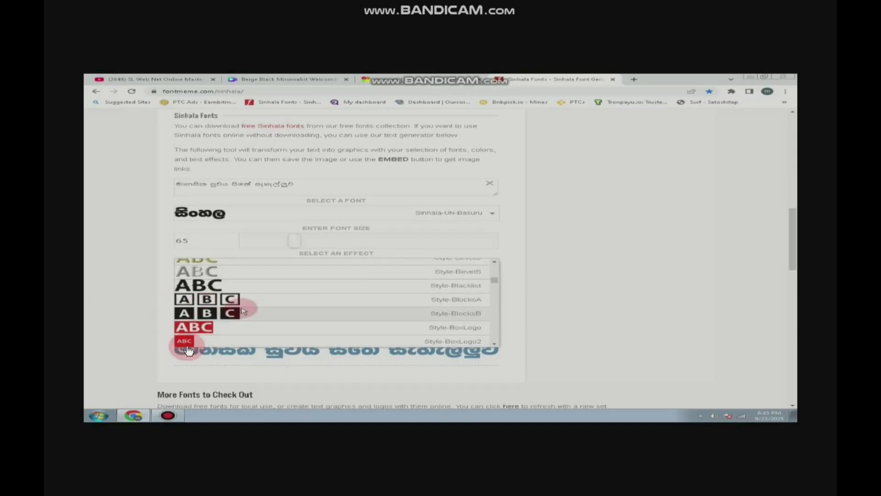
pyautogui.scroll(-3, 243, 303)
pyautogui.doubleClick(240, 286)
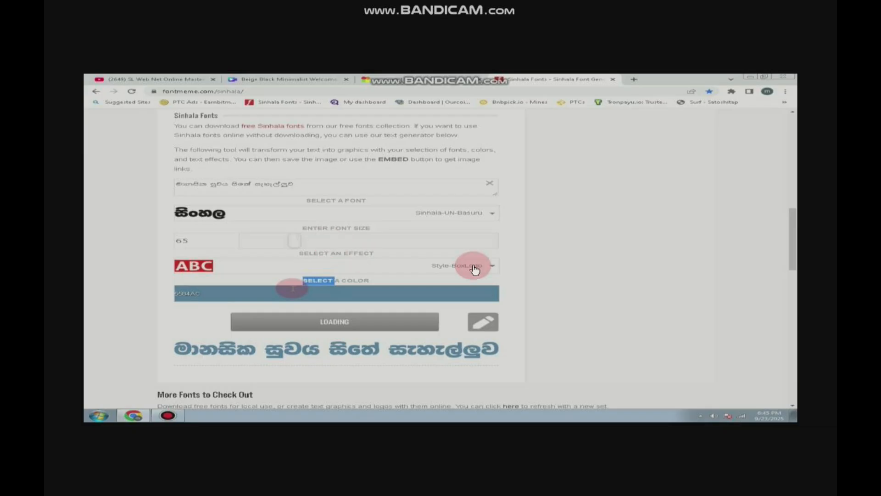
# Set the colour of the box logo to red and generate the text graphic.
pyautogui.click(328, 295)
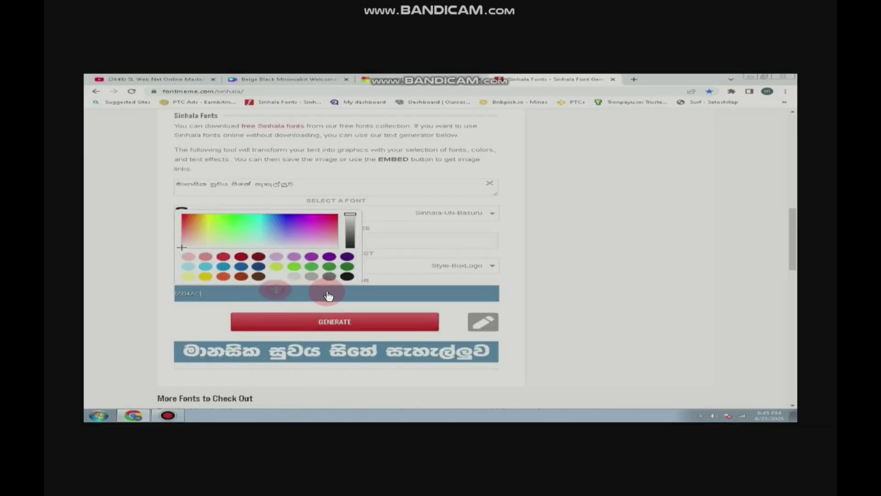
pyautogui.click(223, 257)
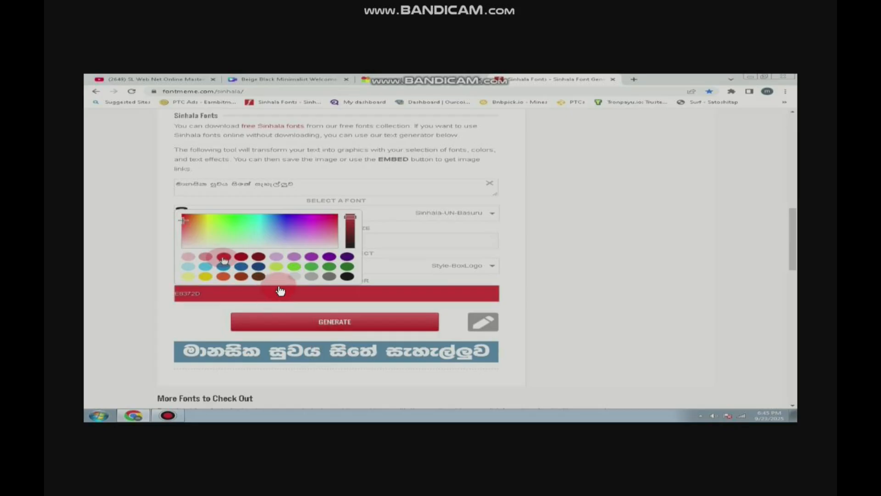
pyautogui.click(427, 322)
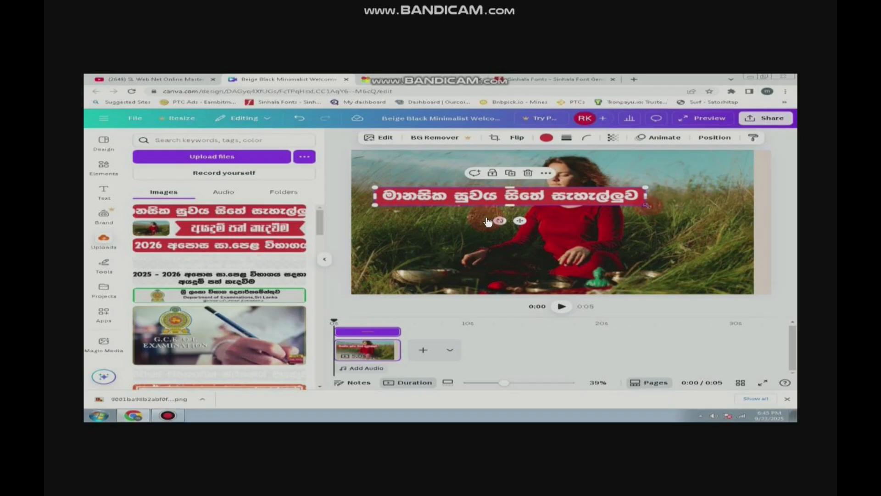
# In the Canva design, place the enlarged red Sinhala title banner across the middle of the meditation photo.
pyautogui.moveTo(567, 200); pyautogui.dragTo(566, 215)
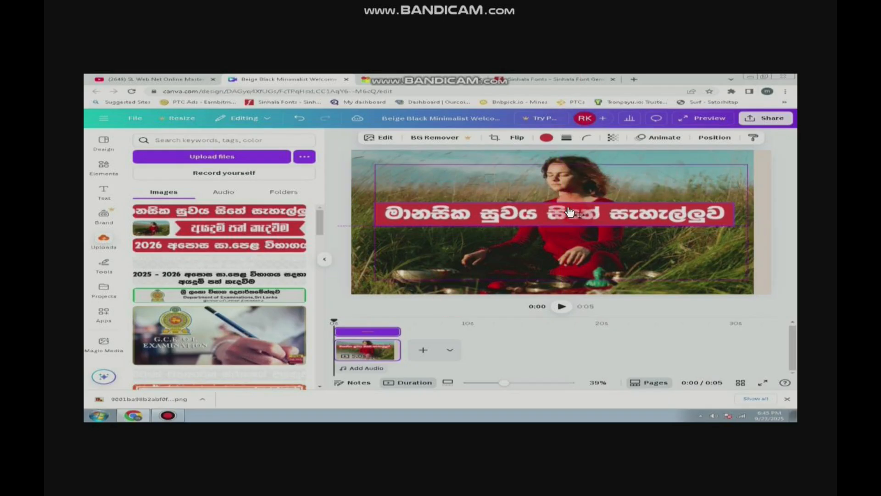
# Switch to Helakuru, replace the text with "දිනකට එක්වරක් කියවන්න" and copy all of it.
pyautogui.click(539, 303)
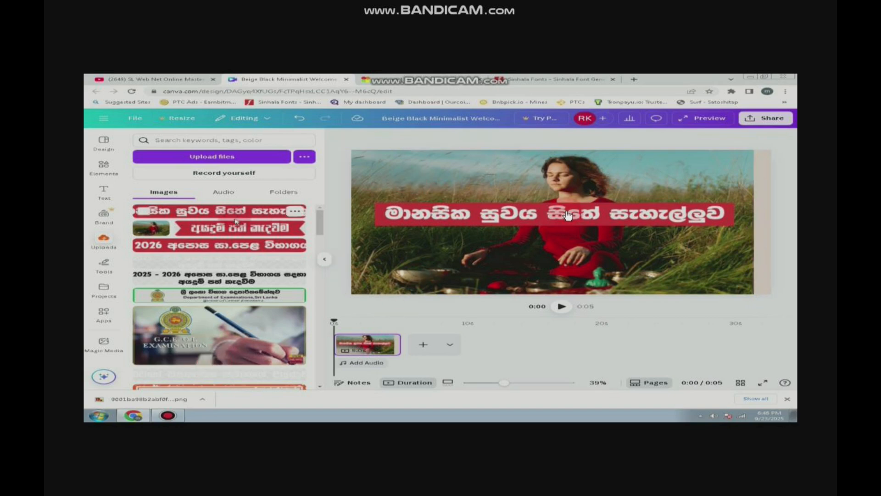
pyautogui.click(390, 79)
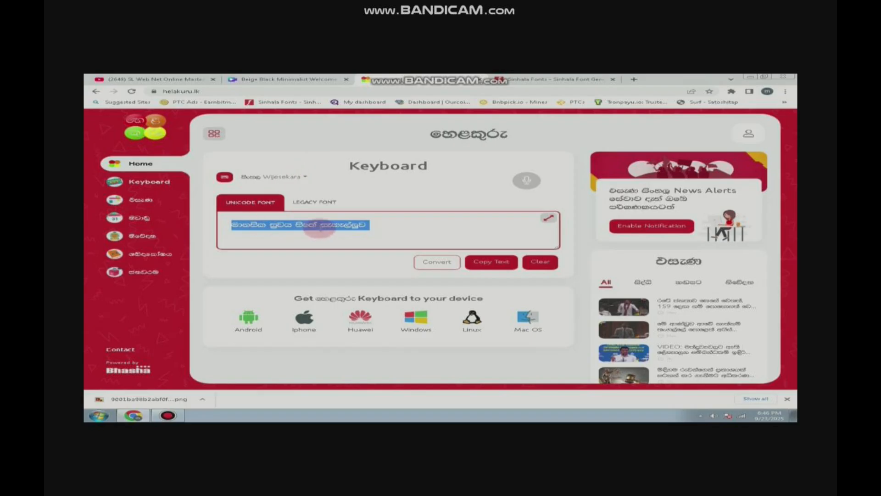
pyautogui.write('දික')
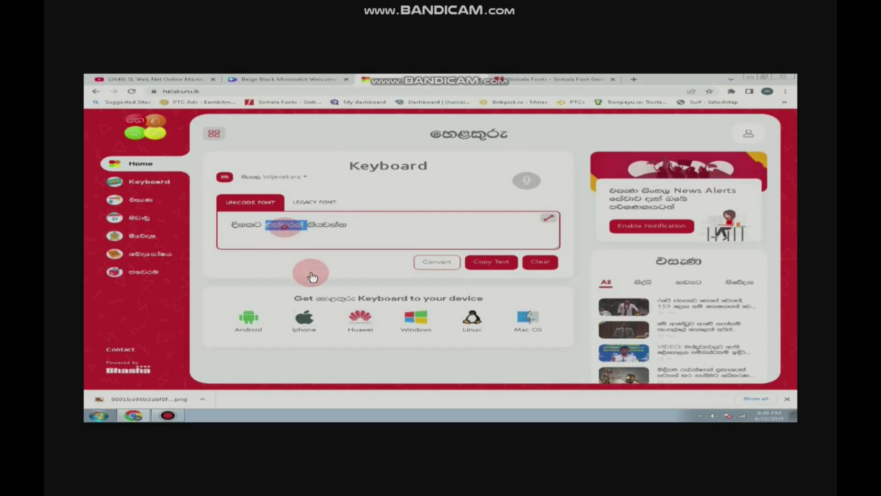
pyautogui.tripleClick(285, 227)
pyautogui.rightClick(285, 227)
pyautogui.click(312, 240)
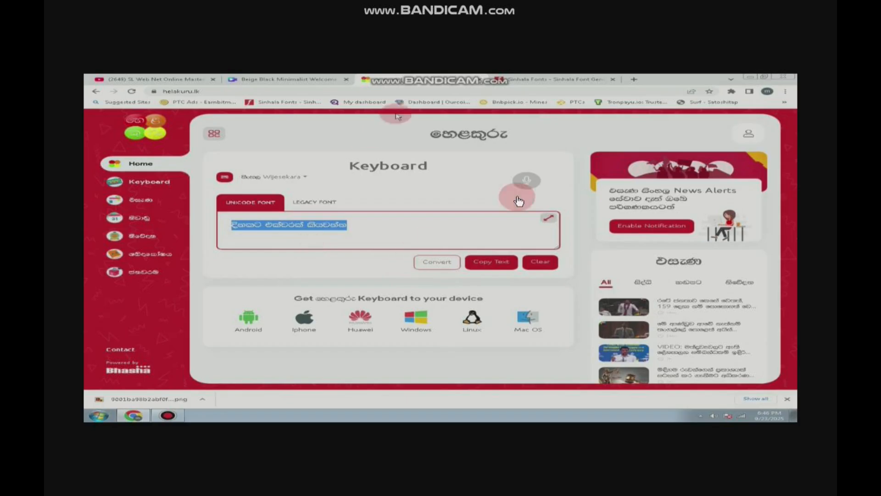
# Replace the generator text on the Font Meme Sinhala page with the copied "දිනකට එක්වරක් කියවන්න".
pyautogui.click(528, 79)
pyautogui.moveTo(305, 183); pyautogui.dragTo(126, 184)
pyautogui.hotkey('ctrl', 'v')
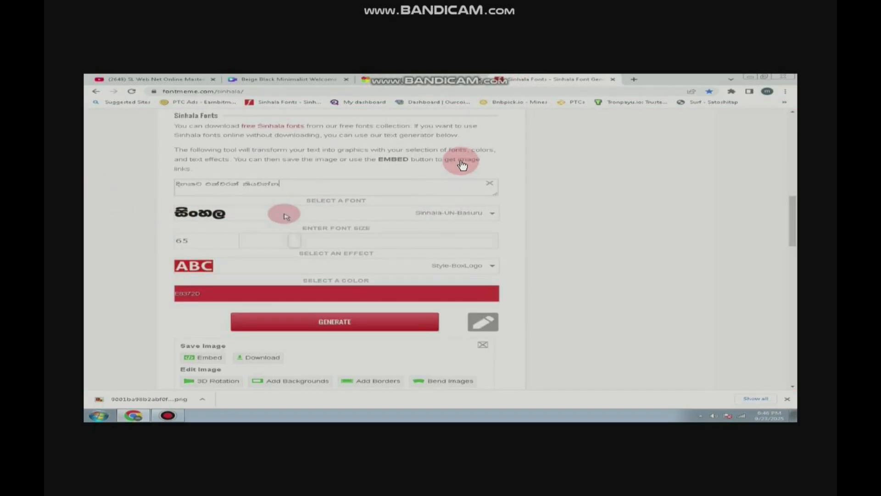
pyautogui.click(713, 230)
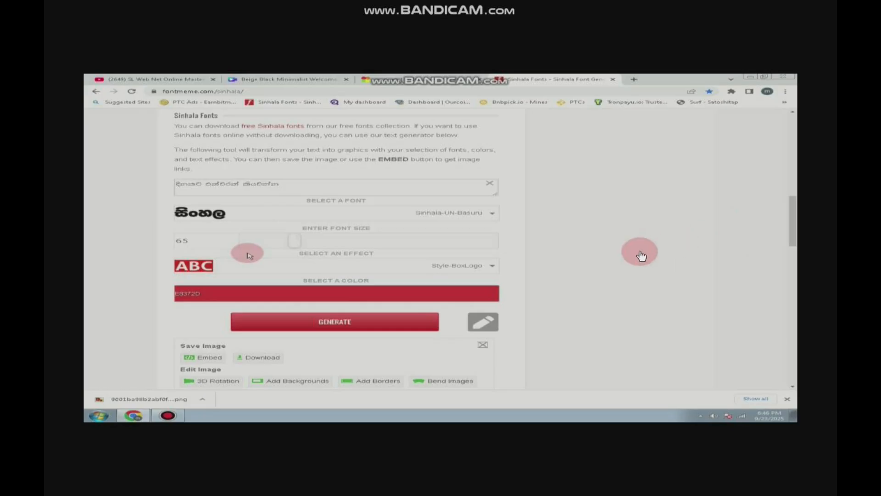
# Set the font to Sinhala-UN-Davasa and generate the text graphic.
pyautogui.click(258, 211)
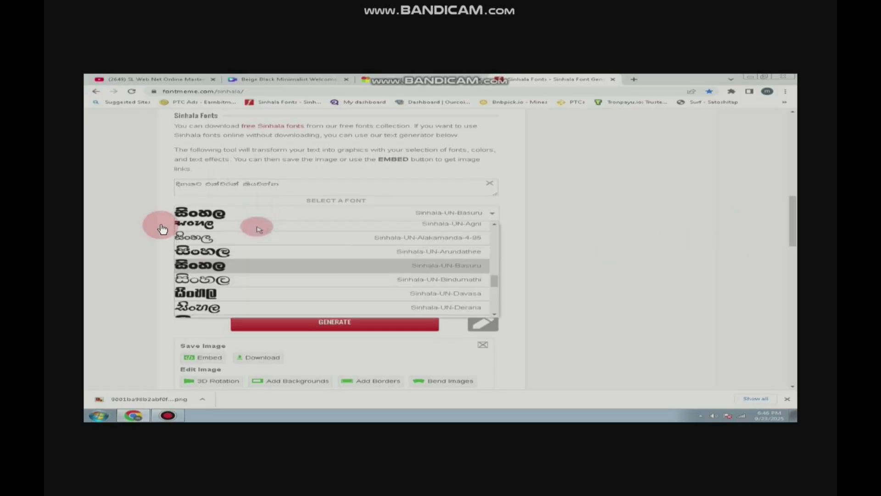
pyautogui.scroll(-1, 249, 256)
pyautogui.doubleClick(223, 251)
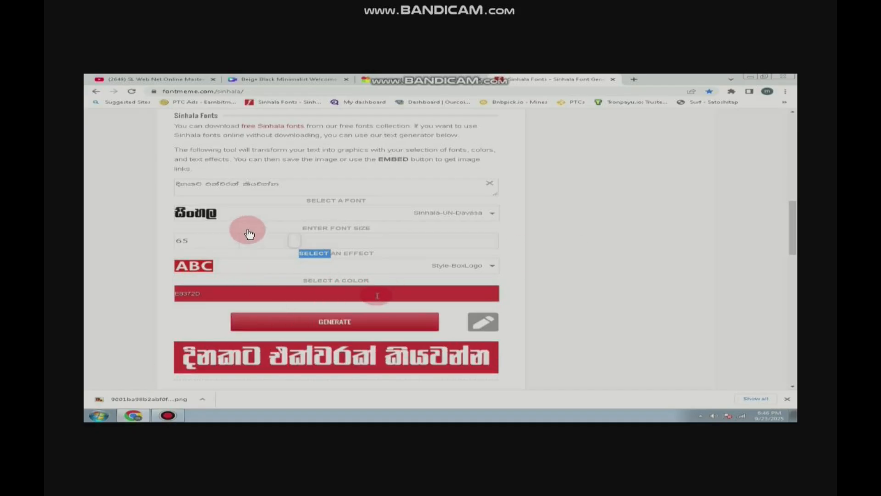
pyautogui.click(393, 326)
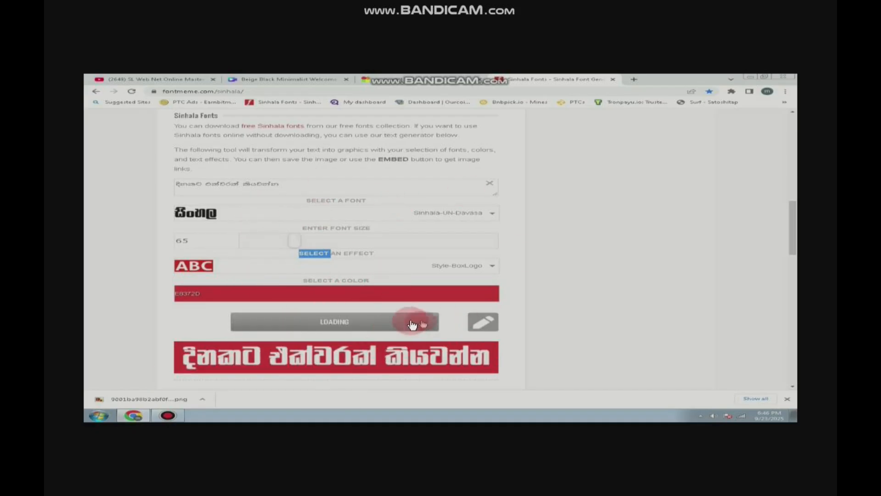
# Download the generated banner image and upload it to the Canva design's uploads.
pyautogui.click(482, 322)
pyautogui.click(258, 359)
pyautogui.click(277, 80)
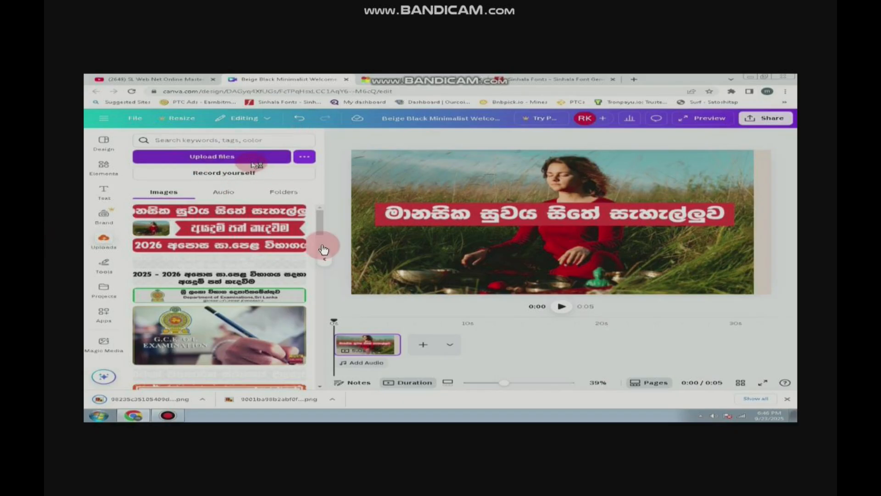
pyautogui.click(252, 161)
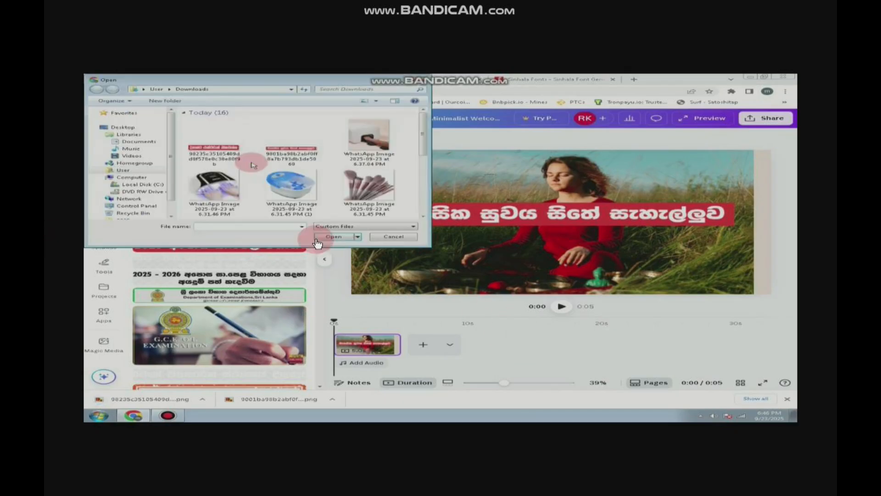
pyautogui.doubleClick(196, 146)
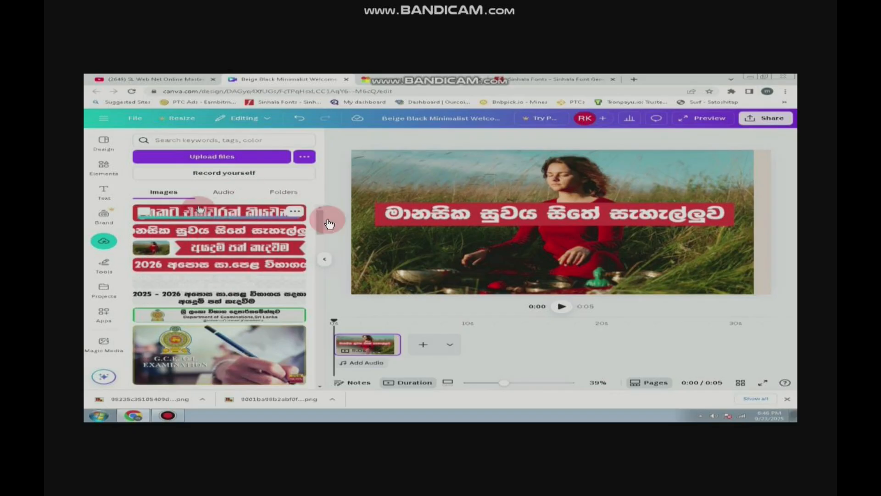
# Place the uploaded "දිනකට එක්වරක් කියවන්න" banner on the photo, enlarged and above the existing title banner.
pyautogui.moveTo(206, 211); pyautogui.dragTo(232, 205)
pyautogui.moveTo(389, 184); pyautogui.dragTo(423, 199)
pyautogui.moveTo(267, 215); pyautogui.dragTo(599, 180)
pyautogui.moveTo(520, 248); pyautogui.dragTo(479, 203)
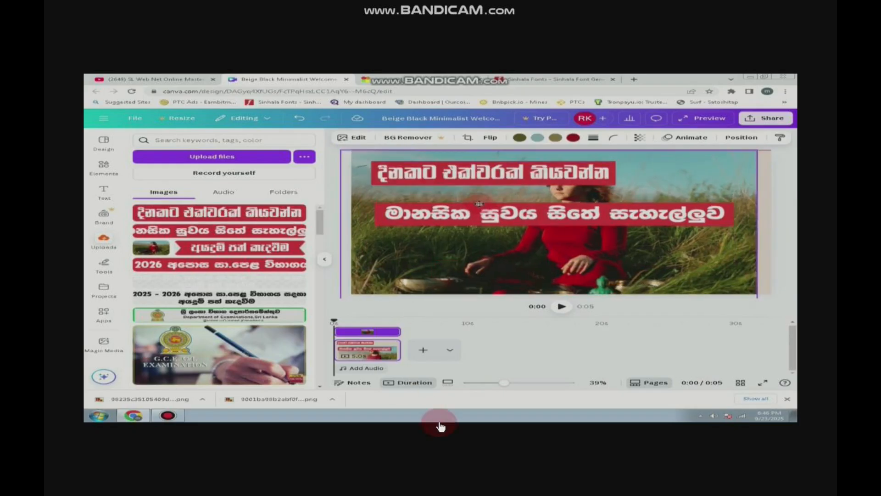
# Move the title banner to the lower part of the photo and set the new banner directly above it.
pyautogui.moveTo(524, 185); pyautogui.dragTo(562, 273)
pyautogui.click(603, 185)
pyautogui.moveTo(573, 183); pyautogui.dragTo(580, 237)
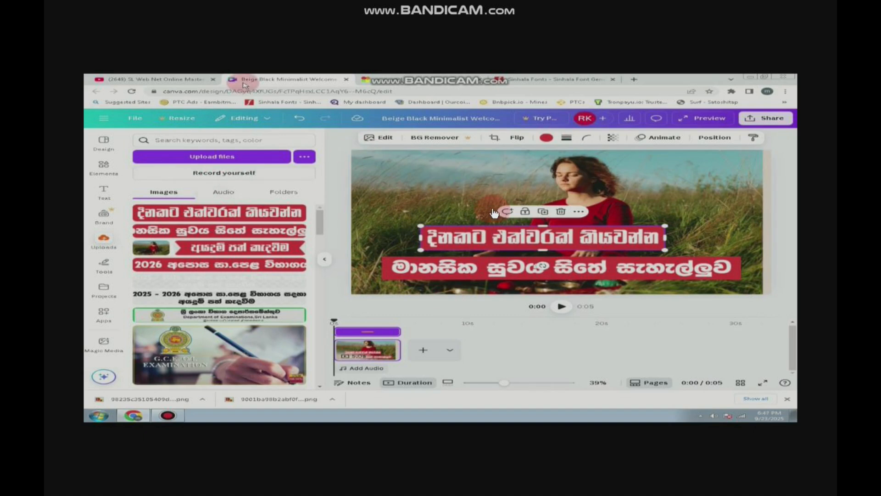
# Switch to Helakuru and replace the text with "සිතේ සැහැල්ලුව ඔලුවේ බර".
pyautogui.click(412, 83)
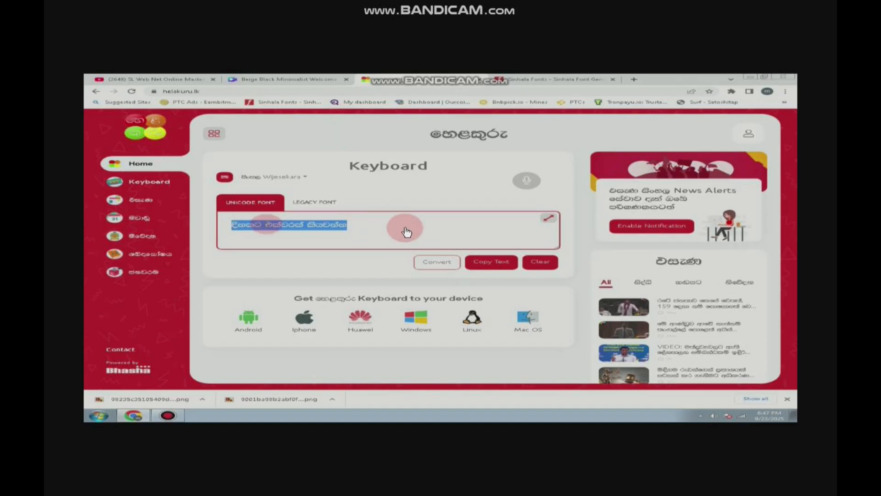
pyautogui.write('සිතේ ස')
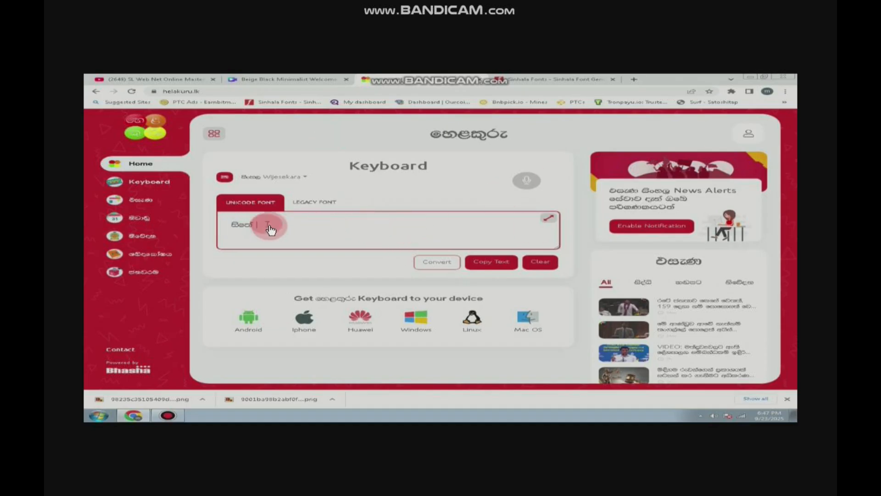
pyautogui.write('ැහැල්ලුව මලුවේ බර')
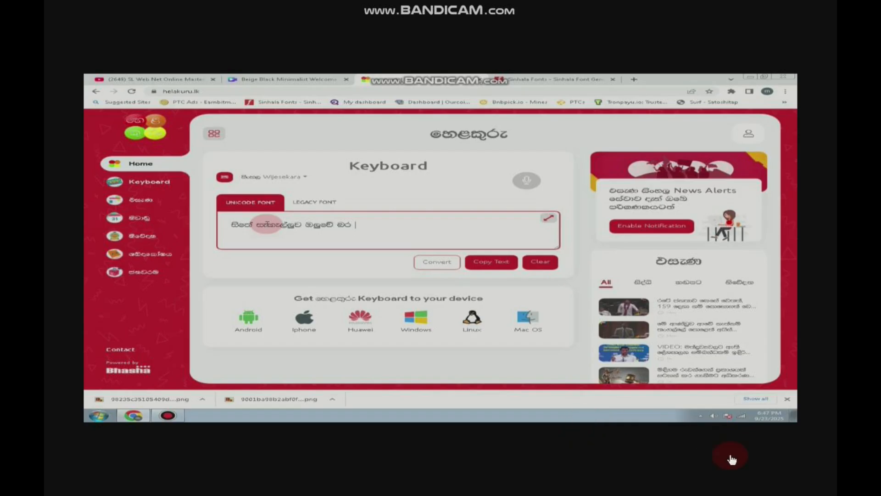
# Play the thmnales.mp4 recording in MPC-HC, pausing to examine the finished banner layout and the Canva download file type options.
pyautogui.moveTo(668, 473)
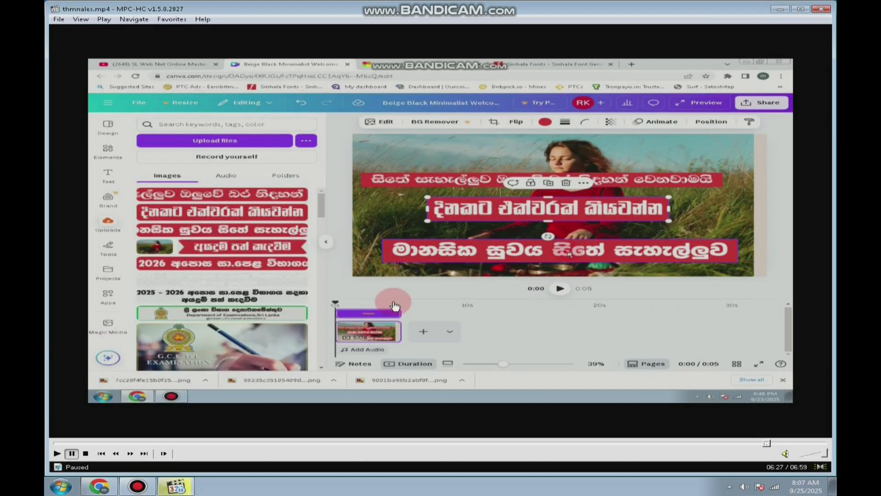
pyautogui.click(413, 437)
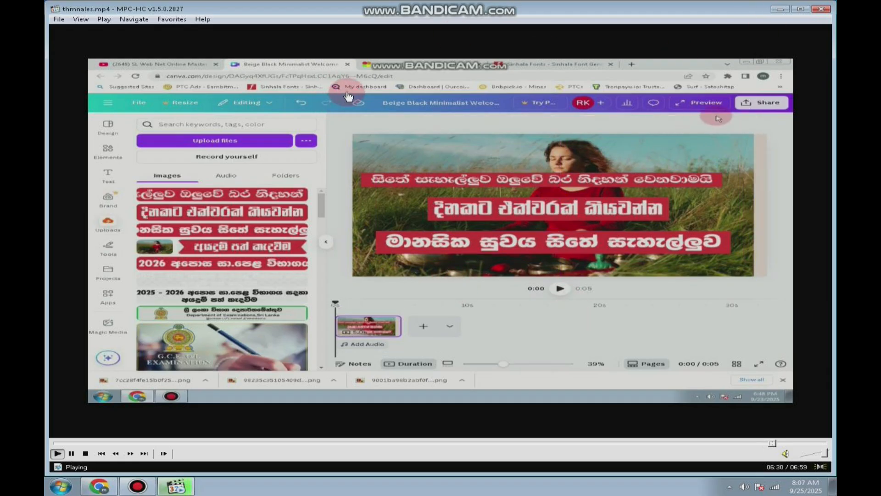
pyautogui.click(532, 291)
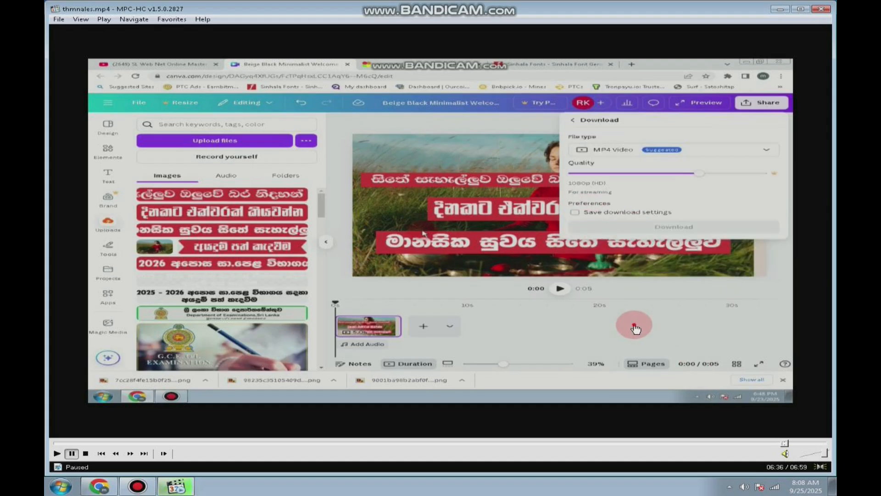
pyautogui.press('space')
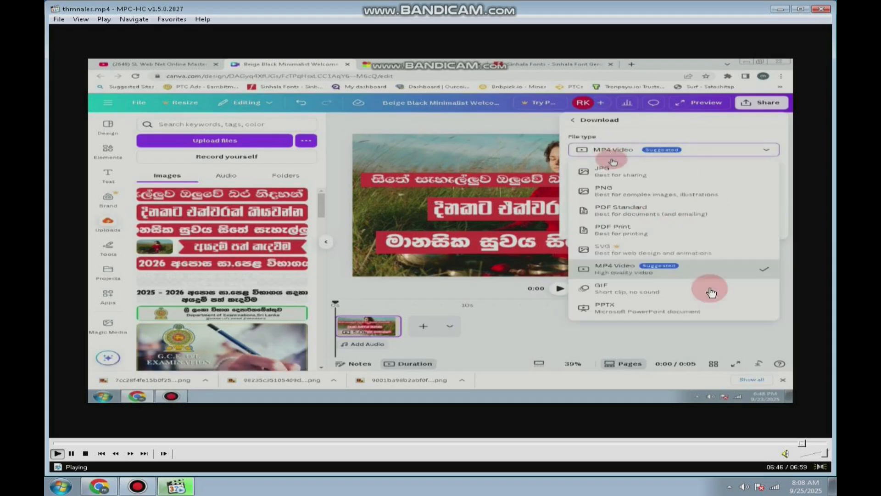
pyautogui.press('space')
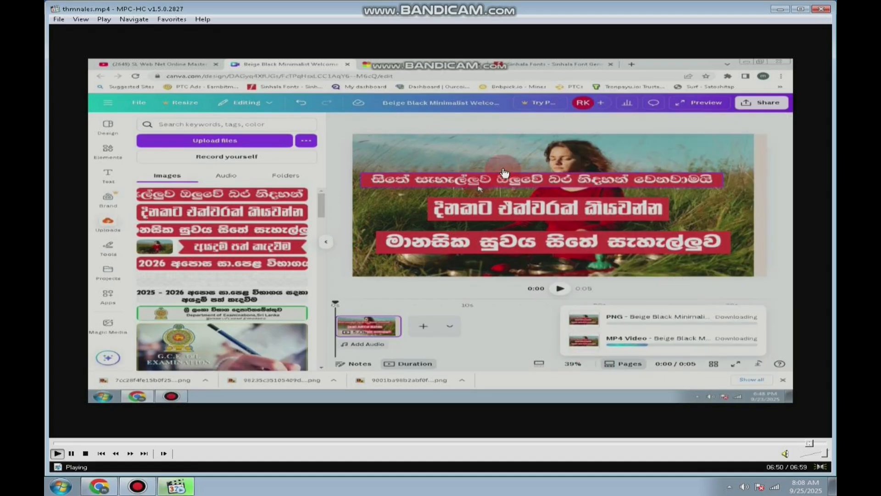
pyautogui.click(543, 323)
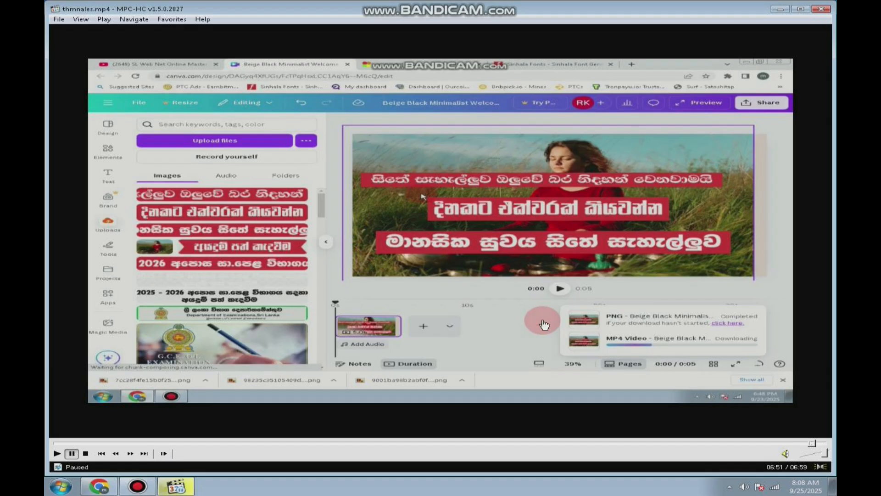